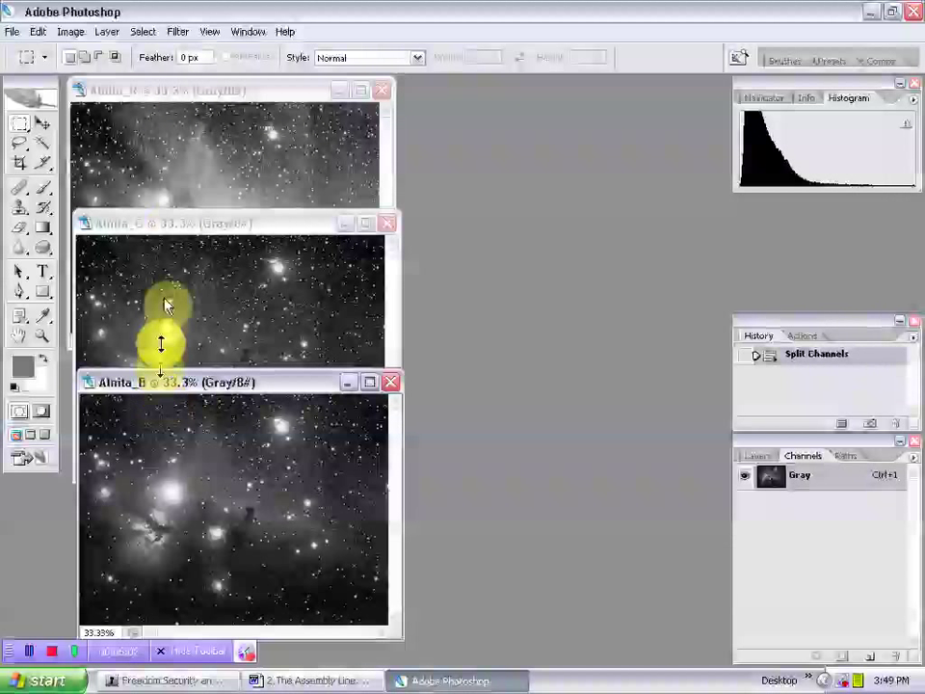
Step: Check the colour mode and bit depth of the Alnita_B image
{"action": "left_click", "coordinate": [71, 32]}
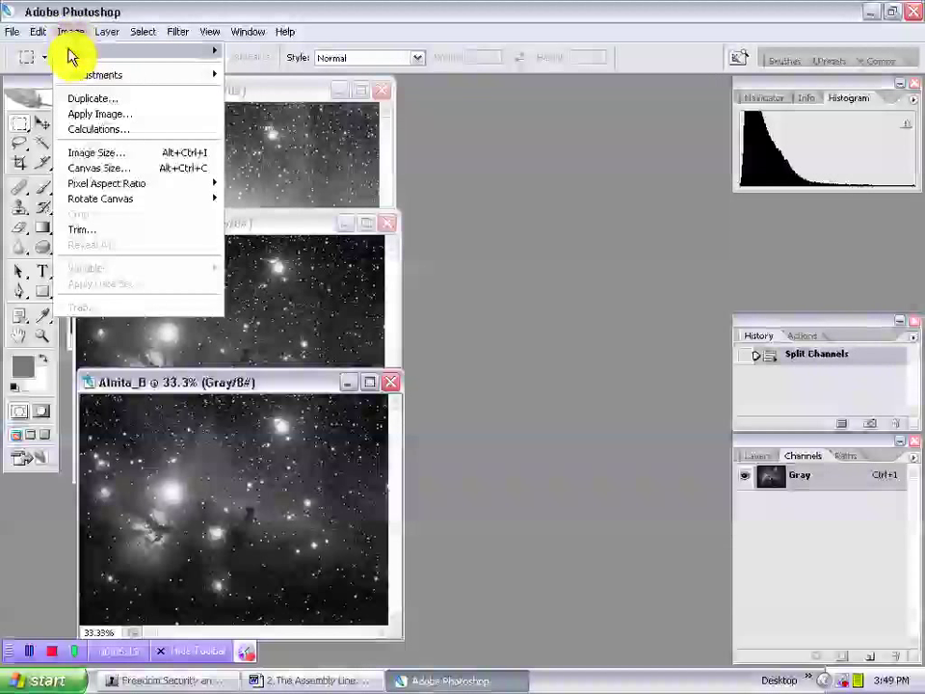
{"action": "mouse_move", "coordinate": [71, 53]}
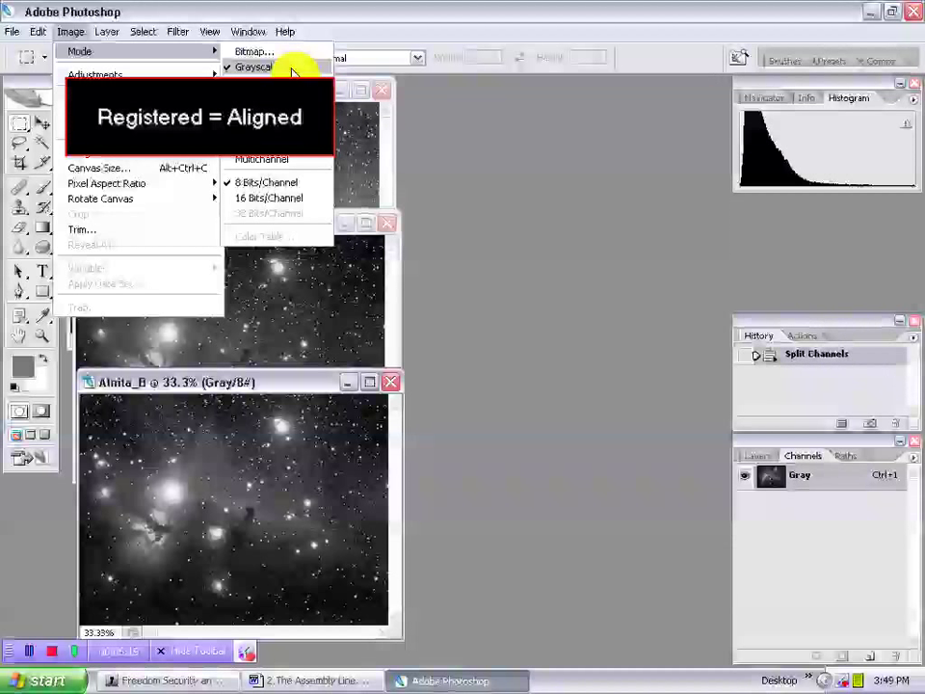
{"action": "left_click", "coordinate": [437, 143]}
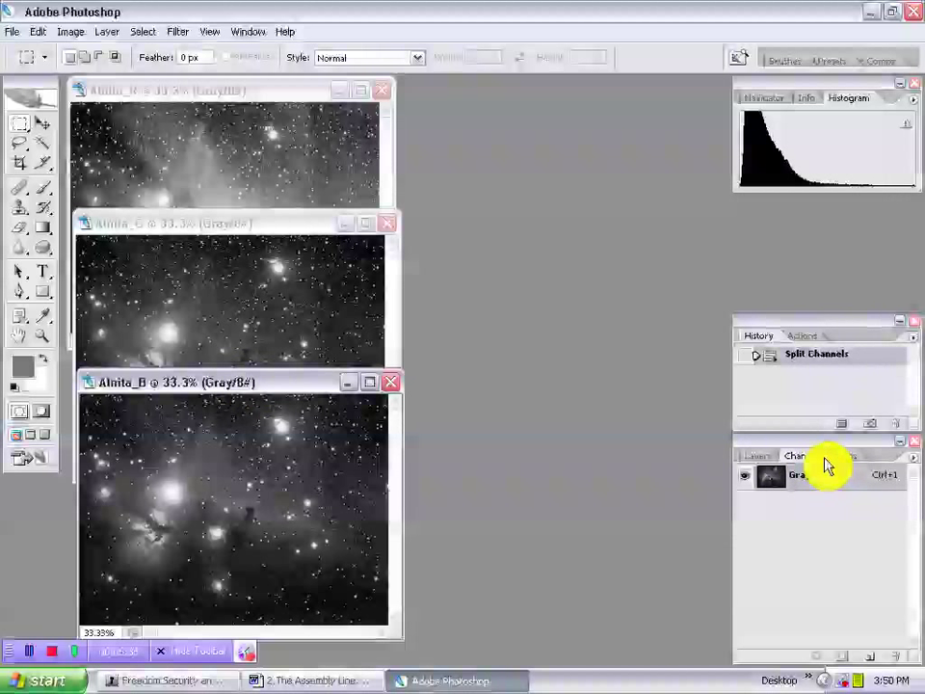
Step: Merge the three grayscale images into one RGB Color image, using Alnita_R for red, Alnita_G for green and Alnita_B for blue
{"action": "left_click", "coordinate": [913, 461]}
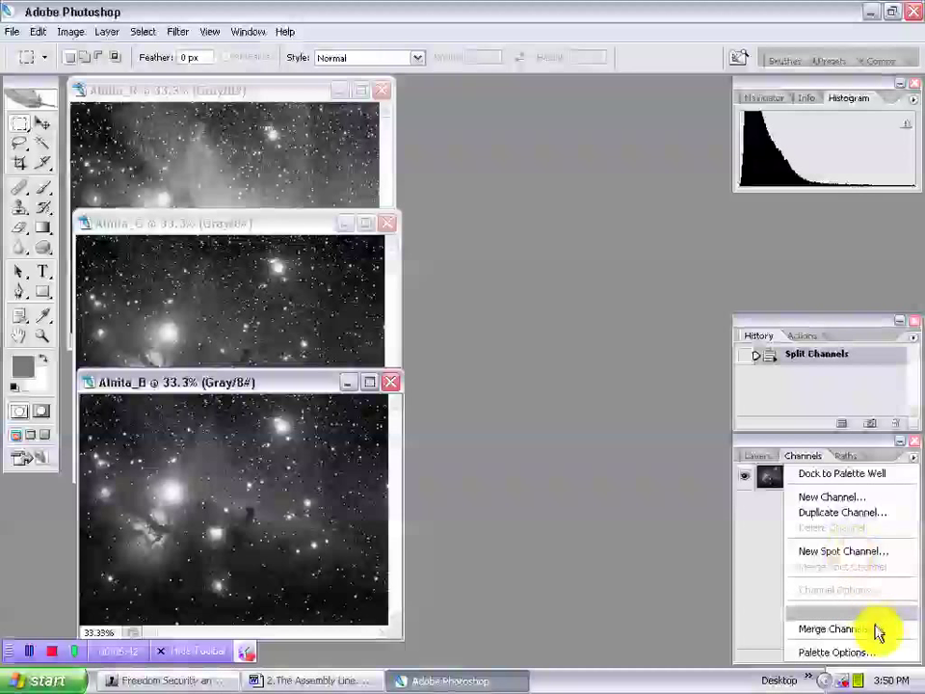
{"action": "left_click", "coordinate": [828, 628]}
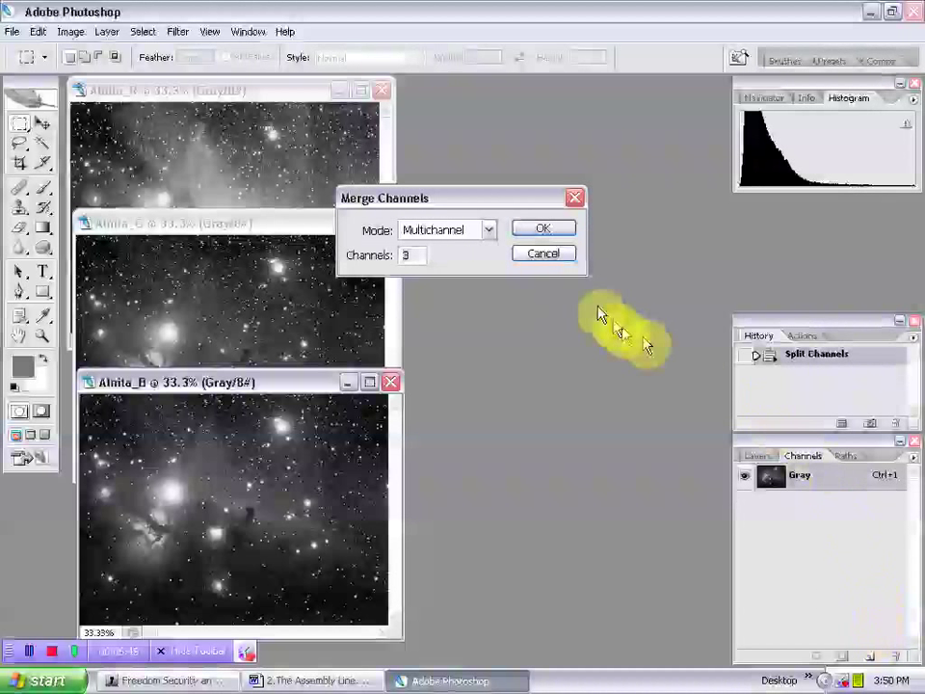
{"action": "left_click", "coordinate": [487, 240]}
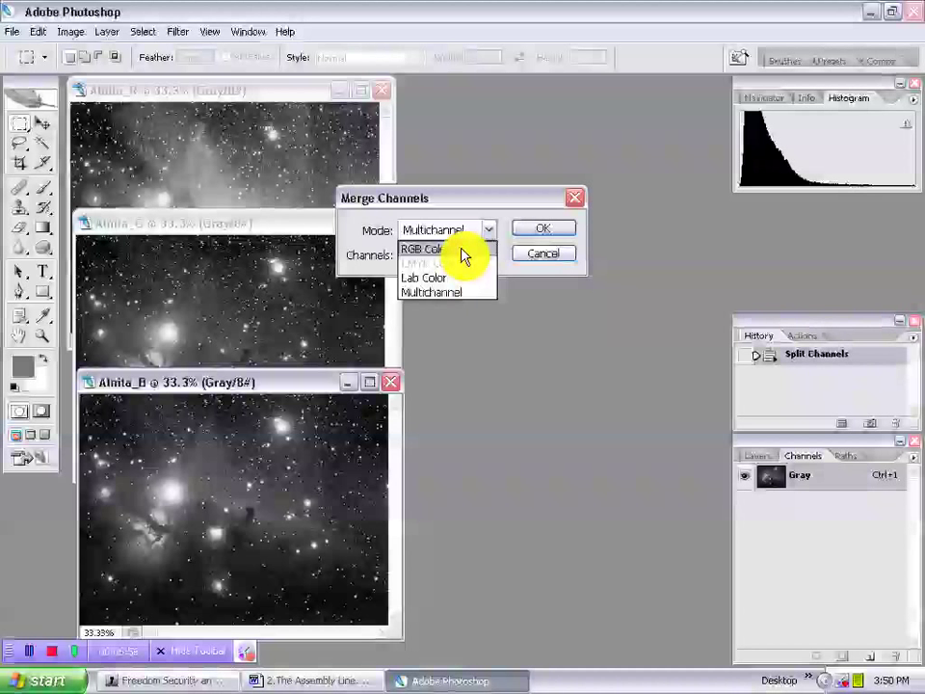
{"action": "left_click", "coordinate": [462, 249]}
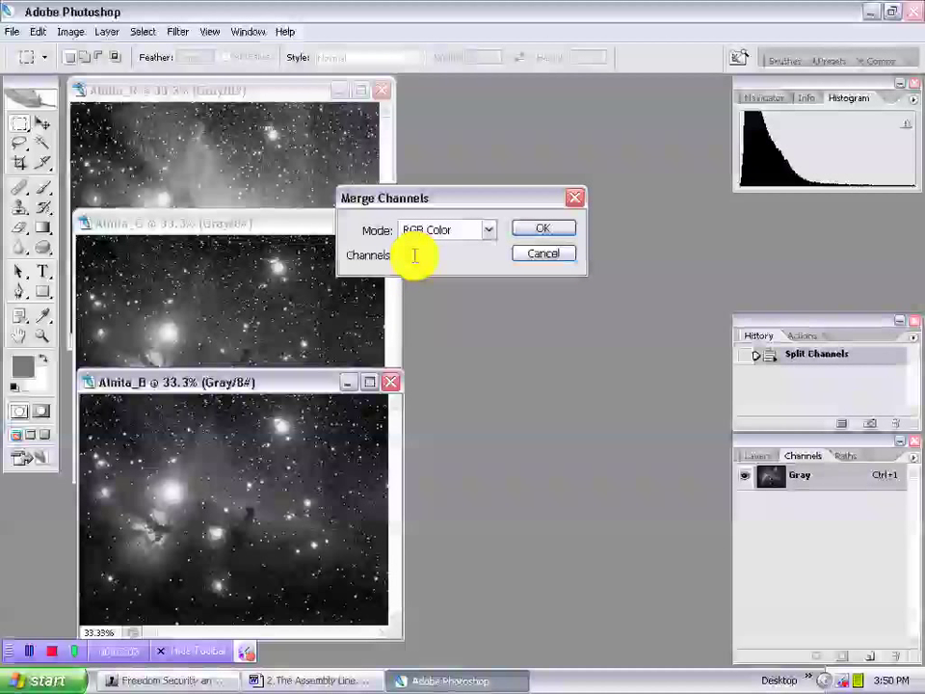
{"action": "left_click", "coordinate": [543, 229]}
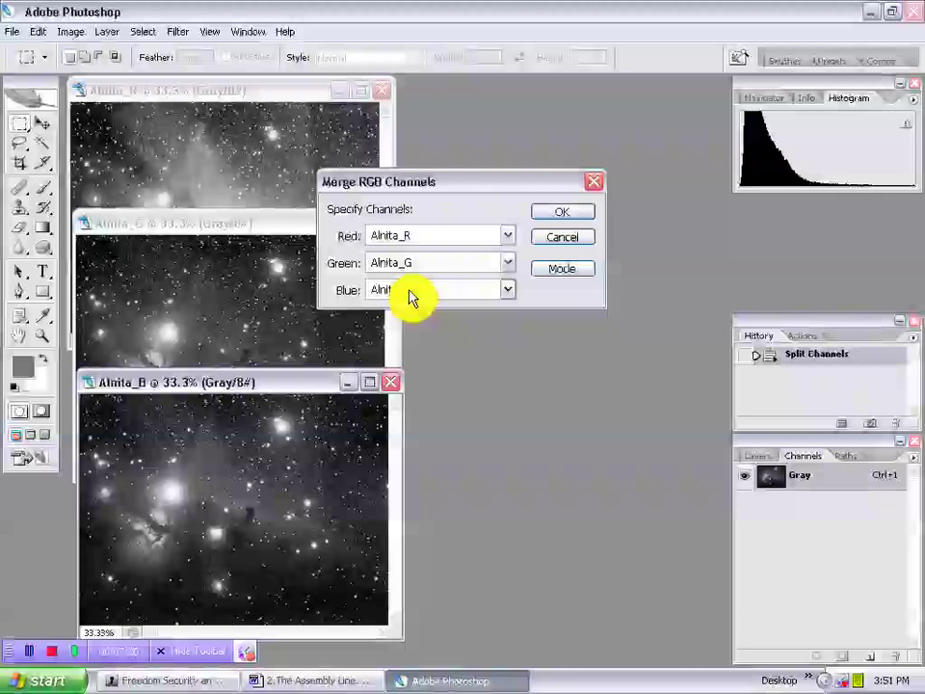
{"action": "left_click", "coordinate": [567, 213]}
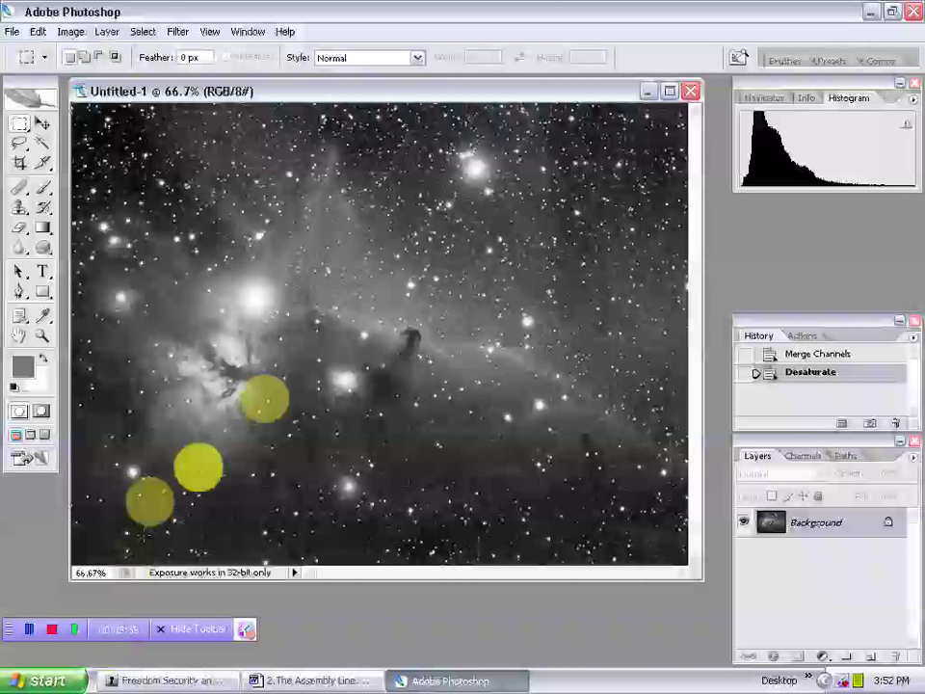
Step: Check the grayscale image's dimensions and resize the colour Merge Channels image to 1024 pixels wide, proportionally, with Bicubic Smoother resampling
{"action": "left_click", "coordinate": [79, 36]}
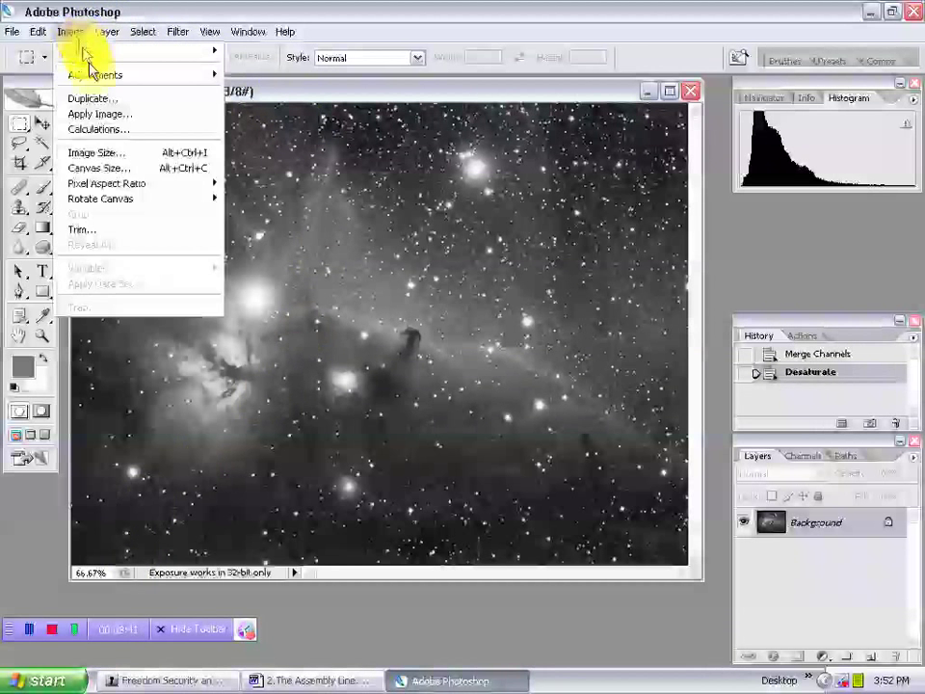
{"action": "left_click", "coordinate": [101, 157]}
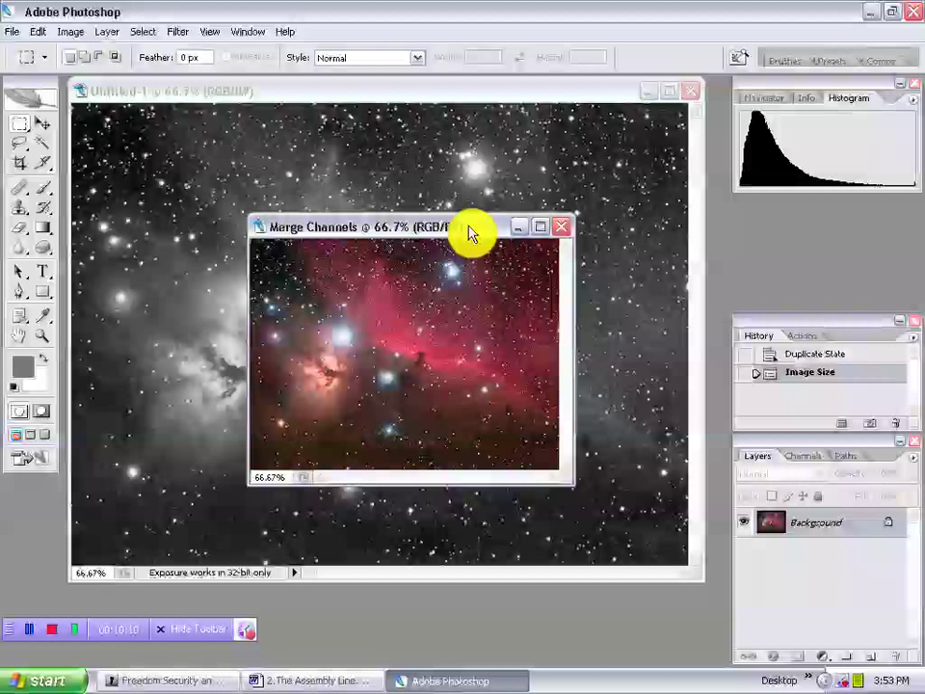
{"action": "left_click", "coordinate": [75, 33]}
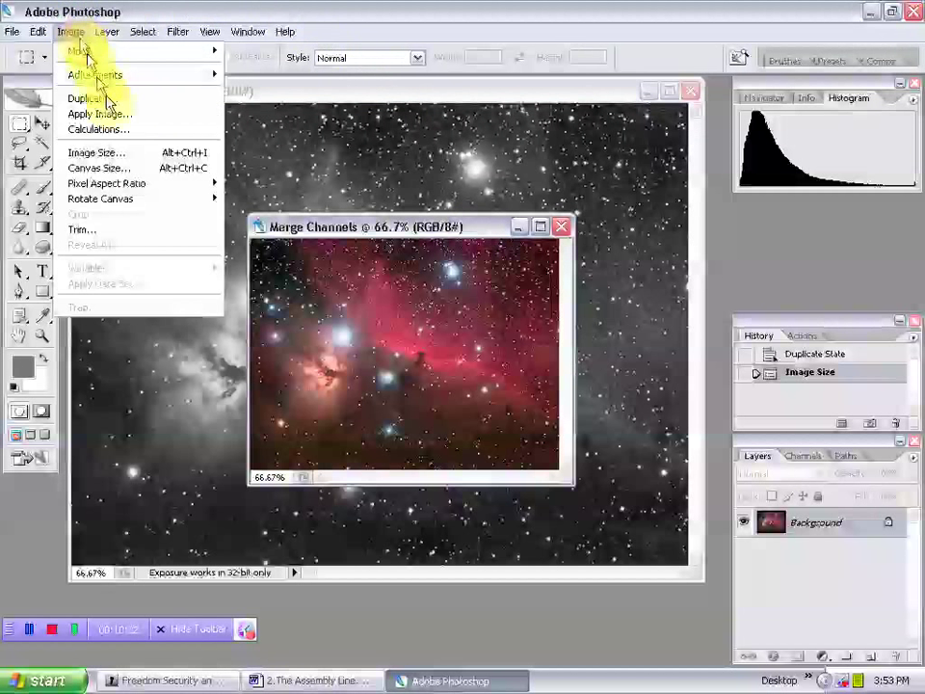
{"action": "left_click", "coordinate": [143, 162]}
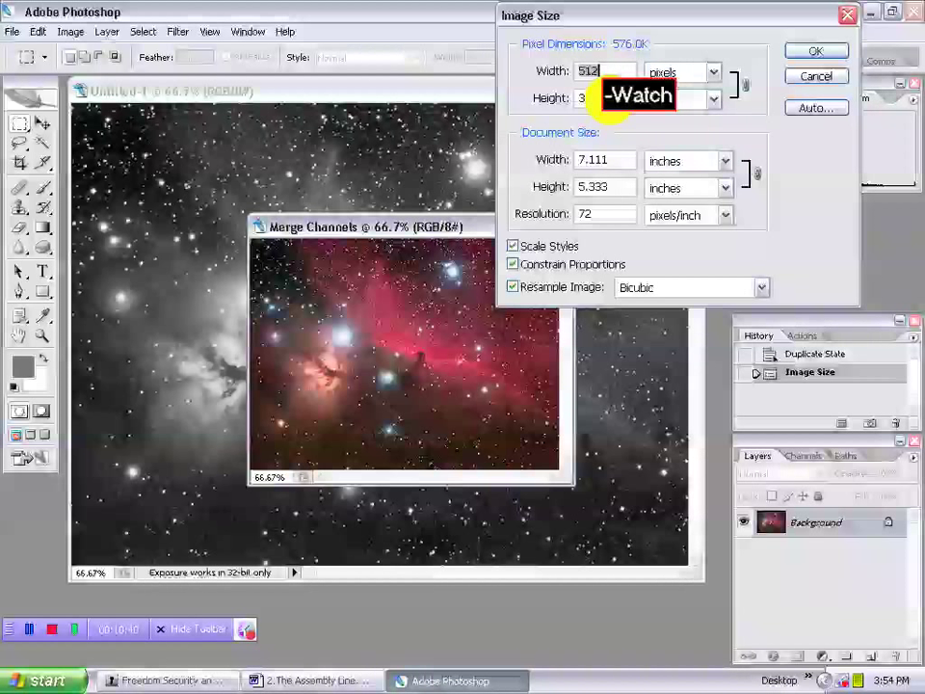
{"action": "type", "text": "1"}
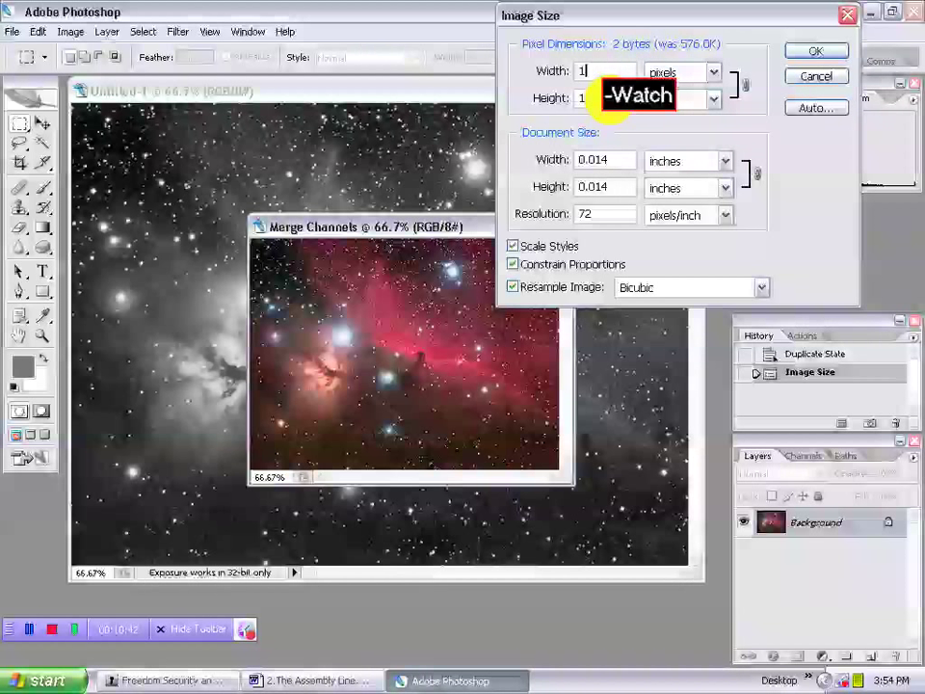
{"action": "type", "text": "024"}
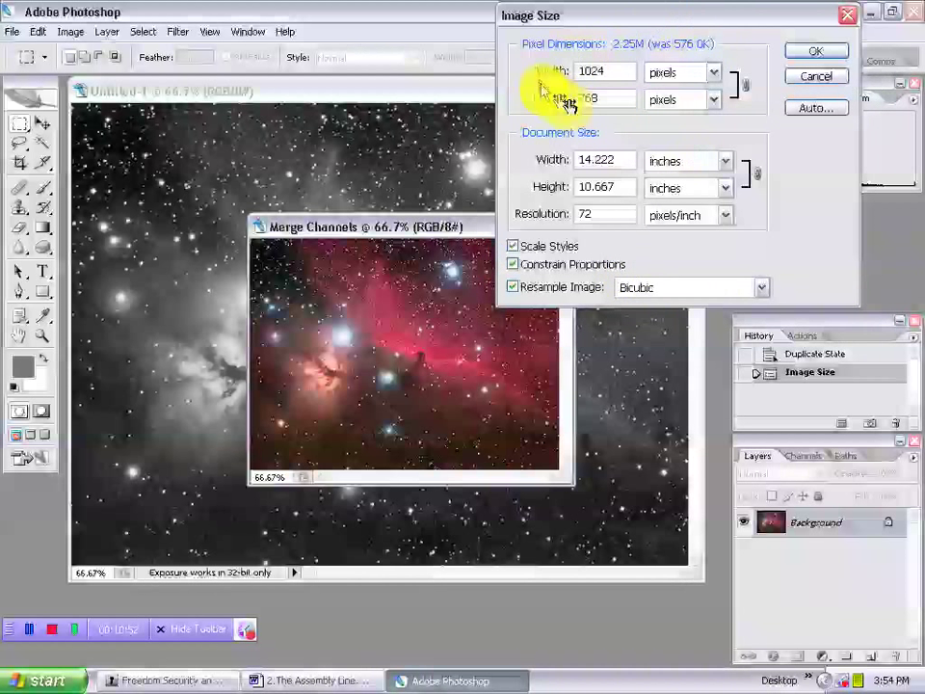
{"action": "left_click", "coordinate": [768, 291]}
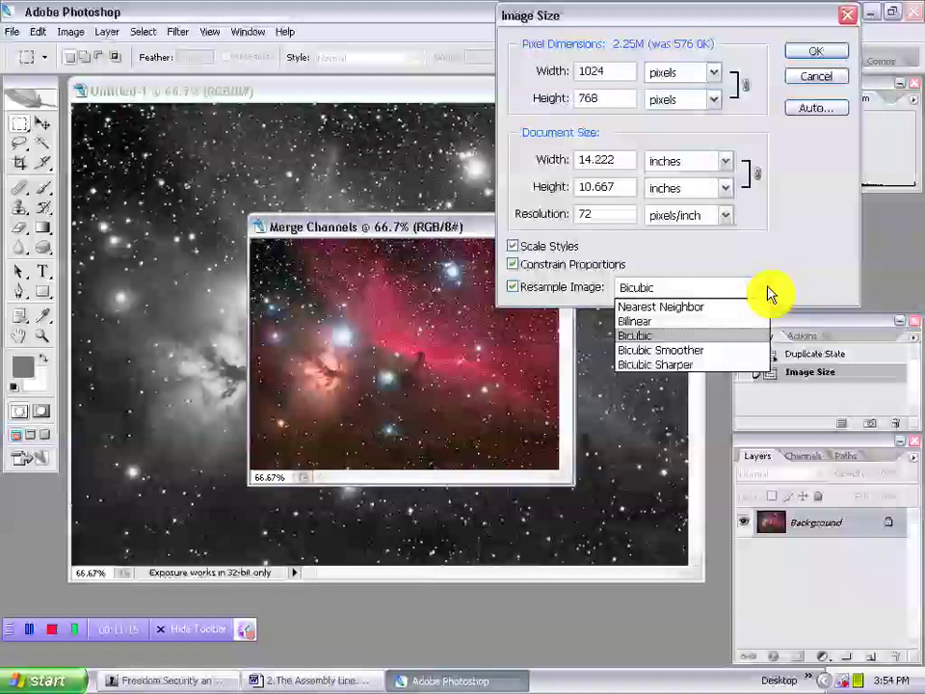
{"action": "left_click", "coordinate": [715, 355]}
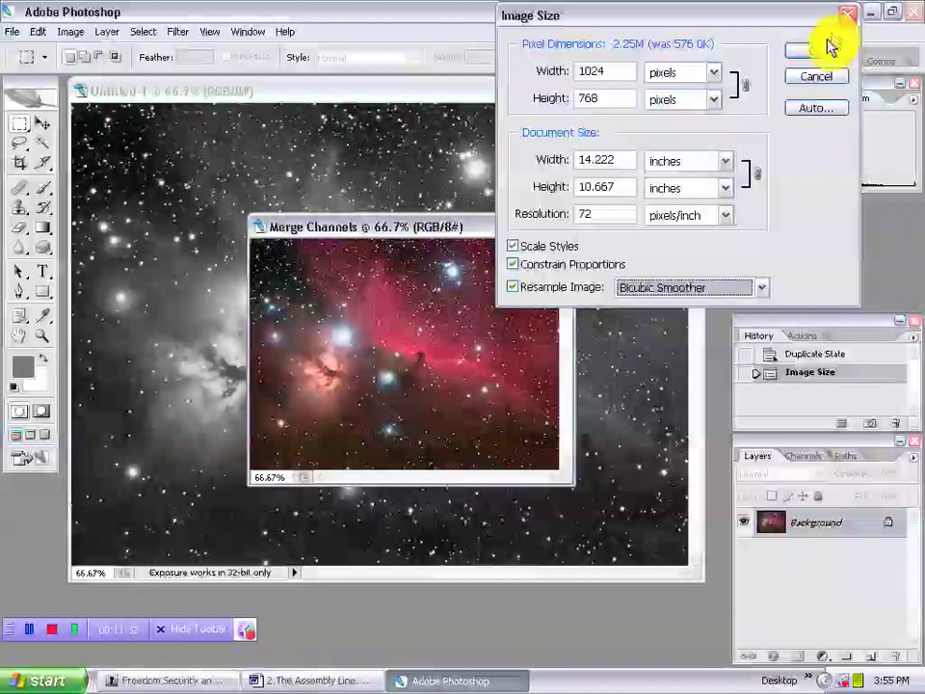
{"action": "left_click", "coordinate": [820, 58]}
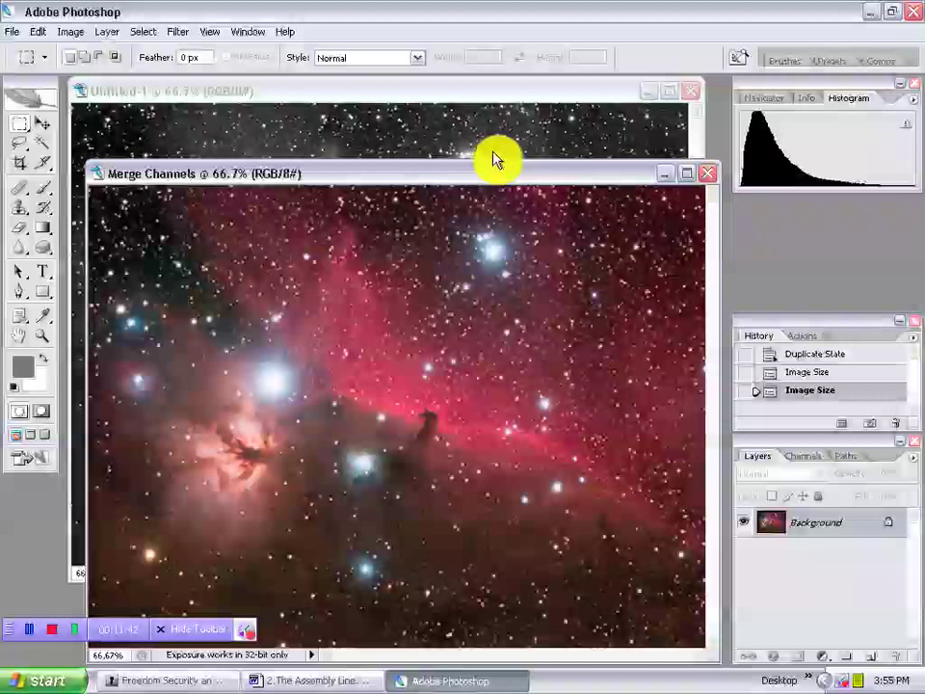
Step: Offset the colour image's window slightly below the grayscale one and compare the two images by alternating between them
{"action": "left_click_drag", "start_coordinate": [375, 170], "coordinate": [366, 127]}
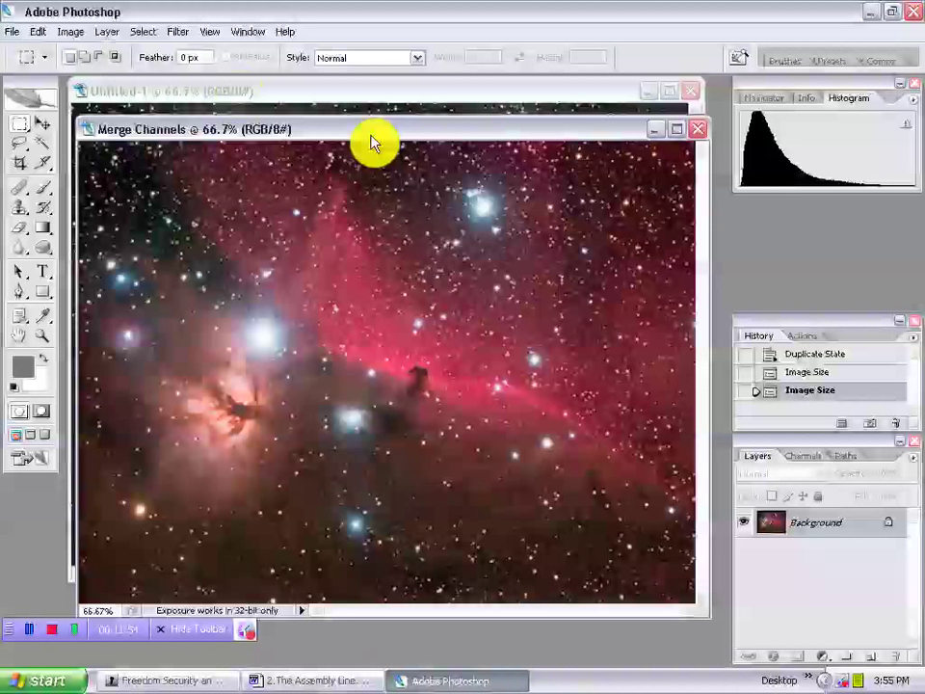
{"action": "left_click", "coordinate": [237, 92]}
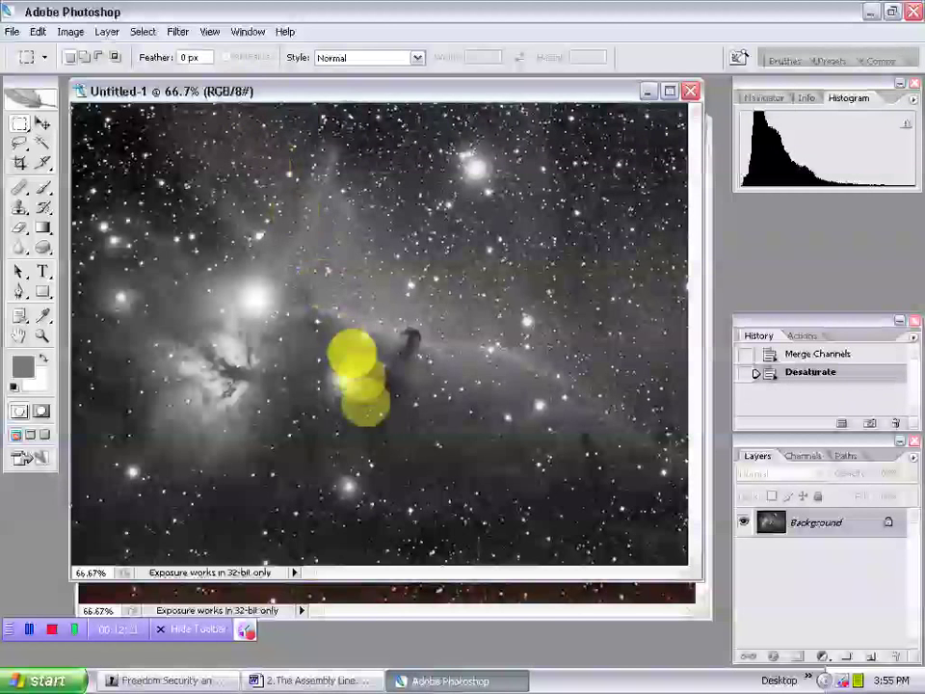
{"action": "left_click", "coordinate": [356, 613]}
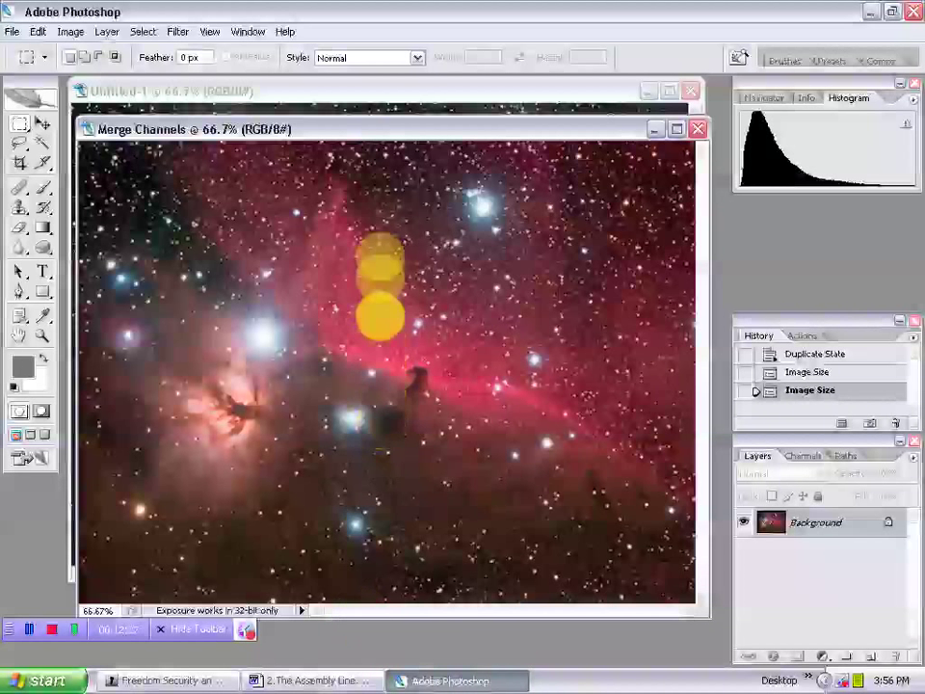
{"action": "left_click", "coordinate": [359, 96]}
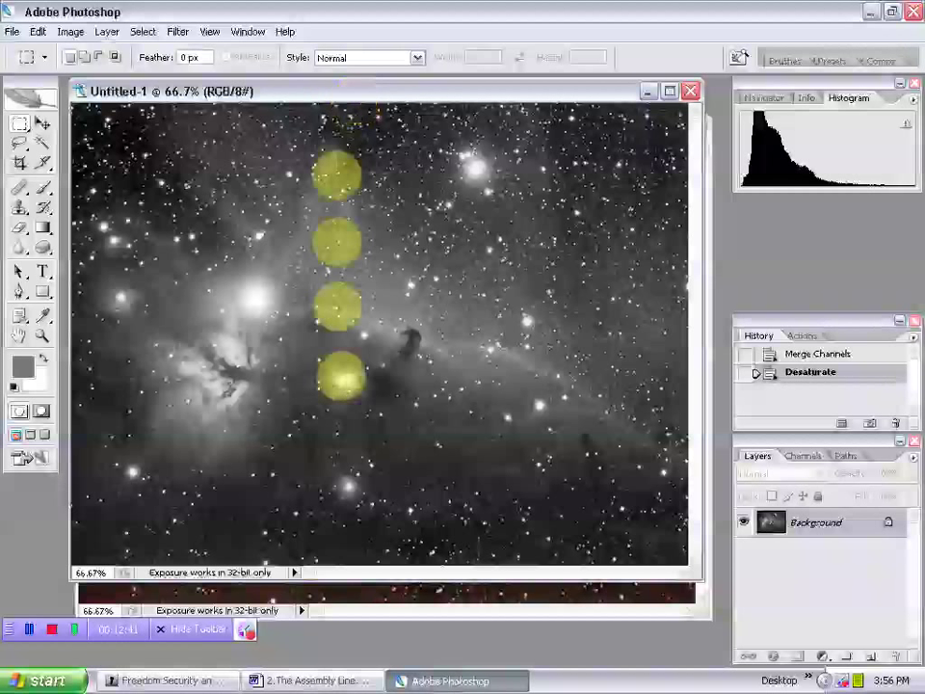
{"action": "left_click", "coordinate": [337, 612]}
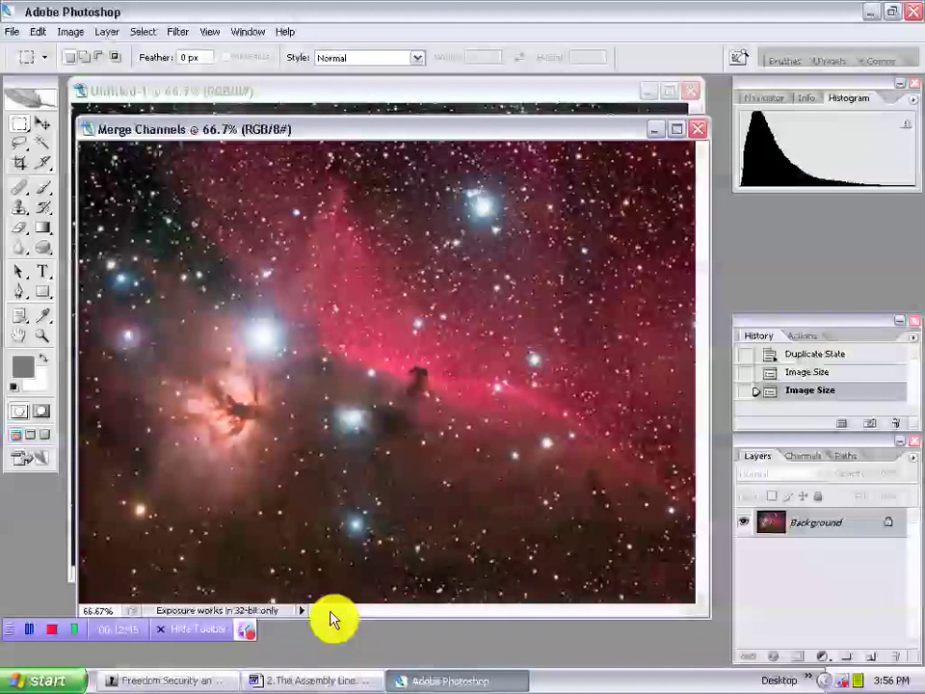
Step: Copy the entire grayscale Untitled-1 image and paste it as a new layer over the colour Merge Channels image
{"action": "left_click", "coordinate": [349, 101]}
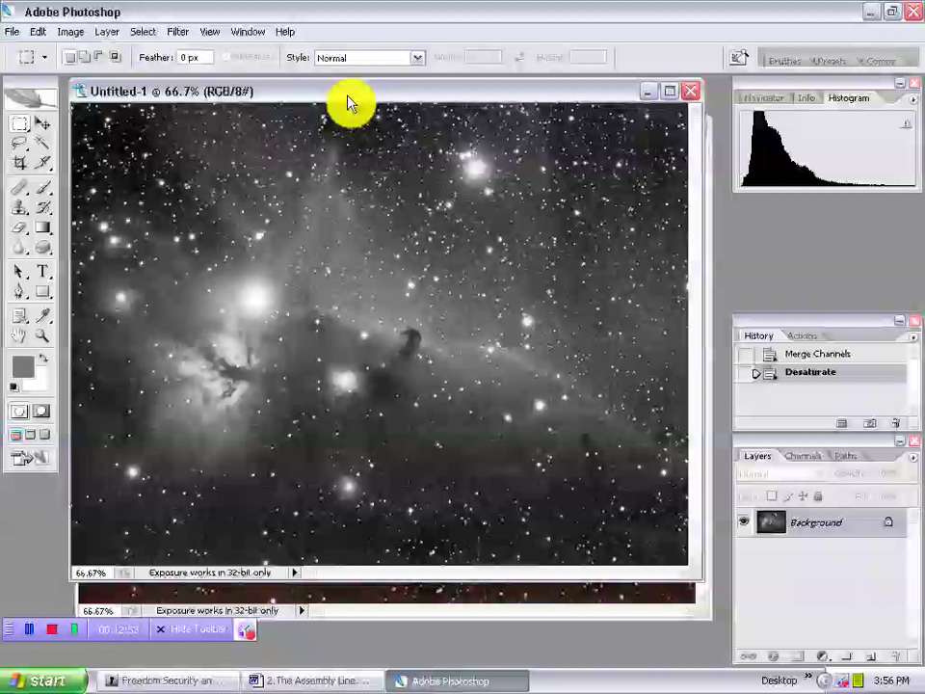
{"action": "left_click", "coordinate": [145, 32]}
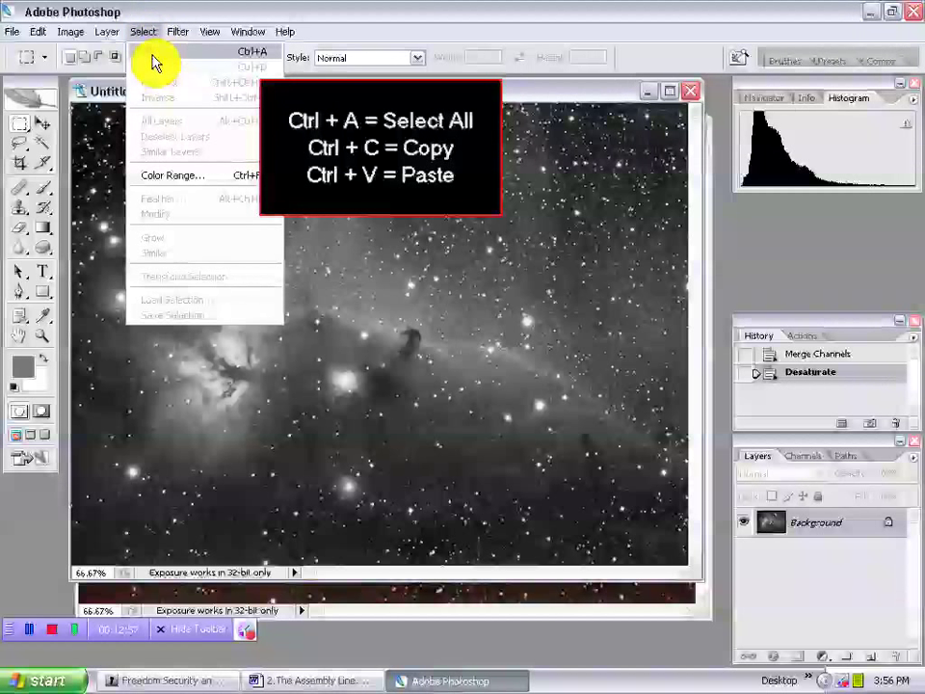
{"action": "left_click", "coordinate": [151, 52]}
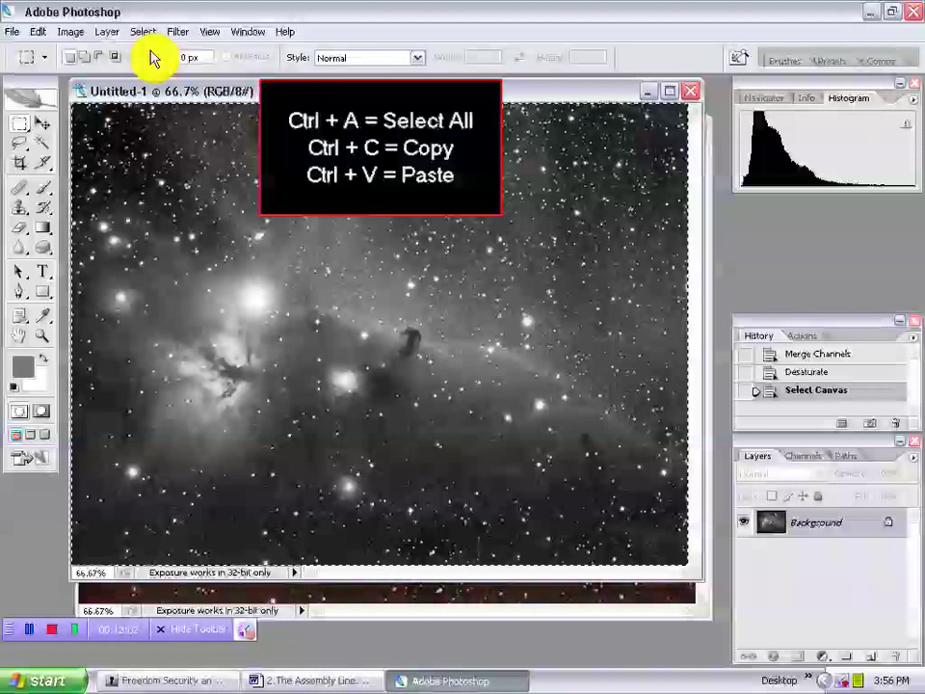
{"action": "left_click", "coordinate": [39, 33]}
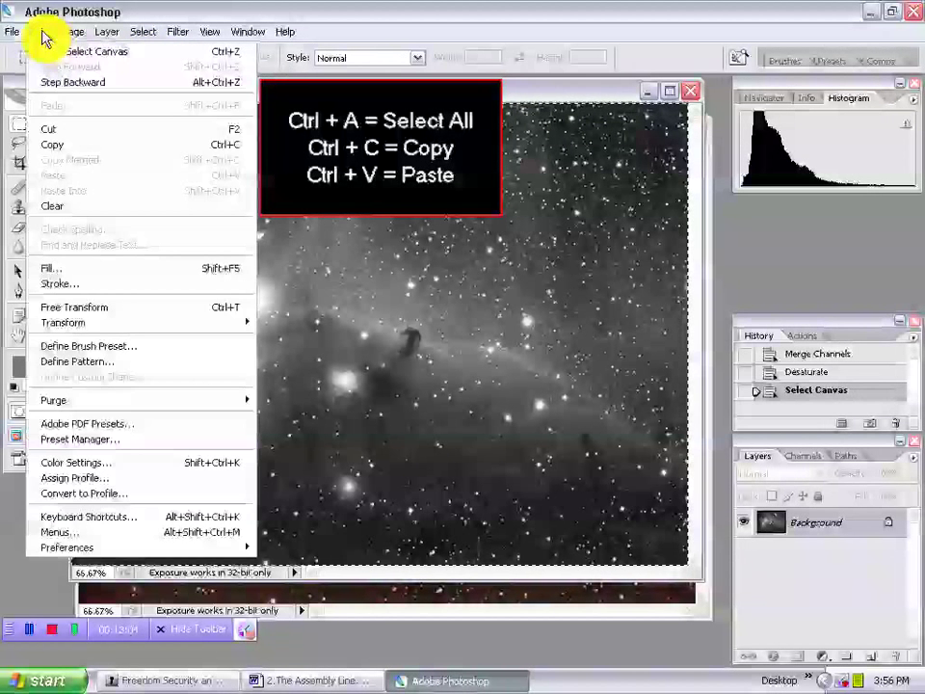
{"action": "left_click", "coordinate": [78, 145]}
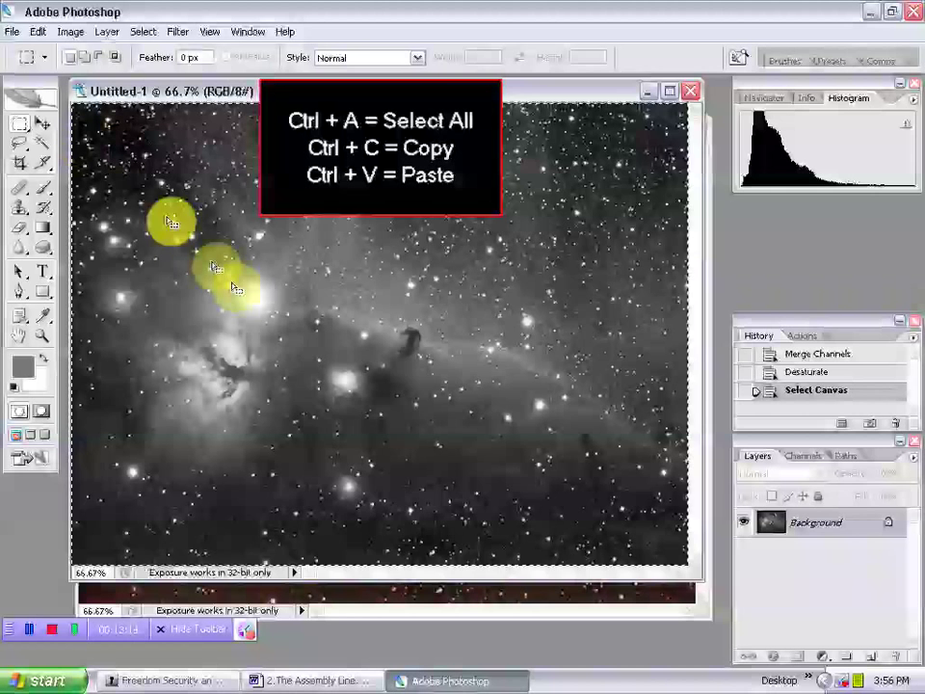
{"action": "left_click", "coordinate": [413, 613]}
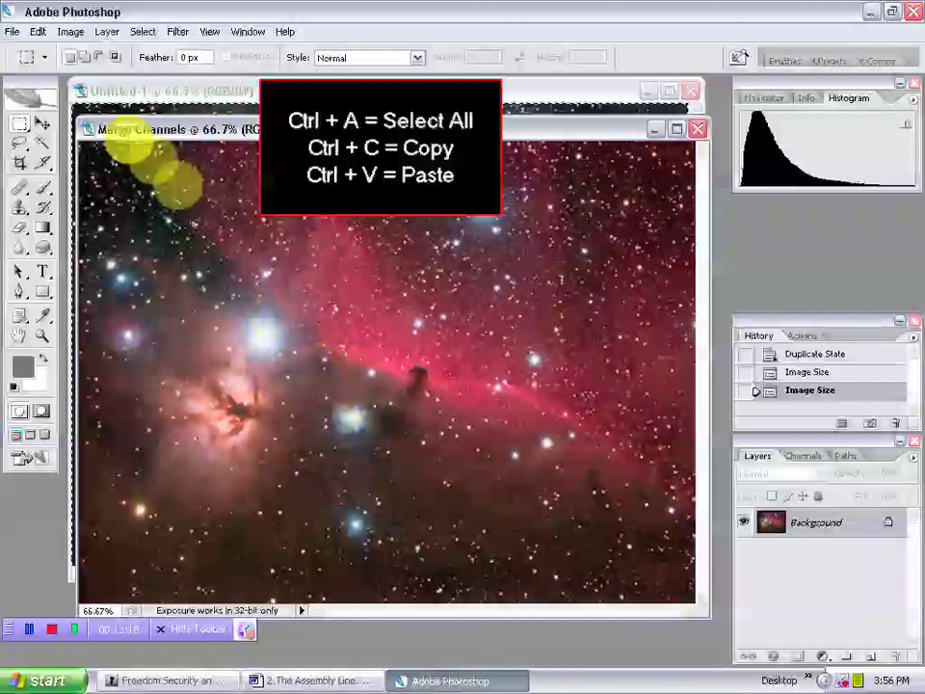
{"action": "left_click", "coordinate": [44, 35]}
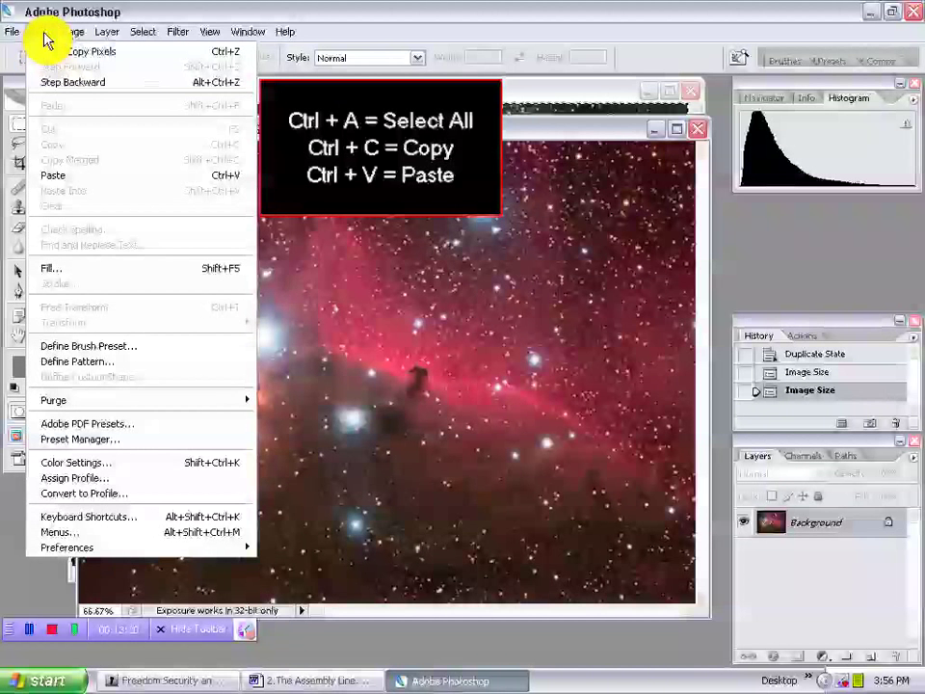
{"action": "left_click", "coordinate": [111, 177]}
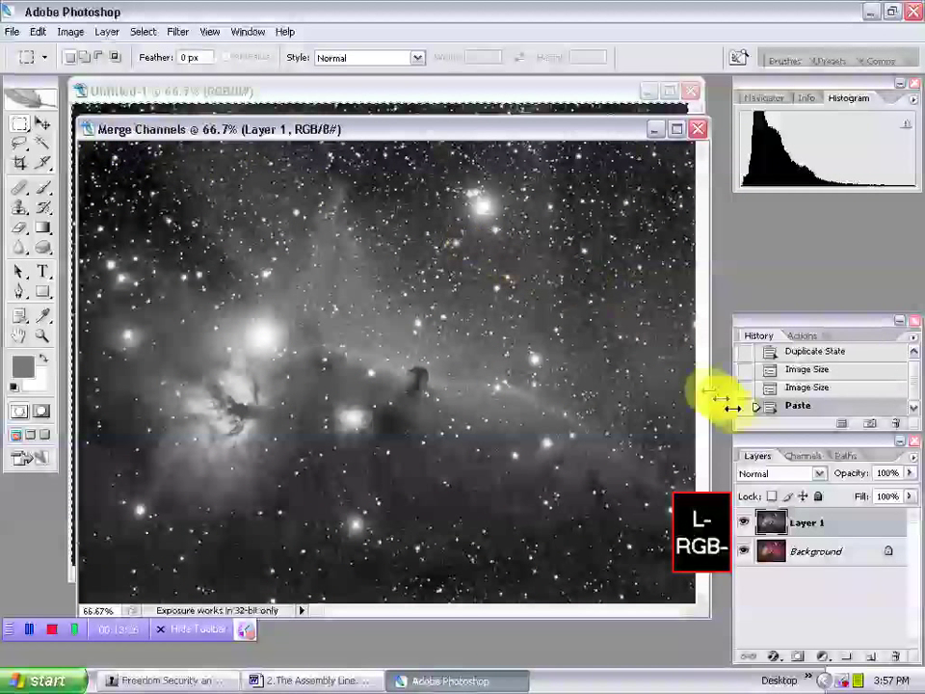
Step: Set the blending mode of the pasted grayscale Layer 1 to Luminosity
{"action": "left_click", "coordinate": [858, 545]}
{"action": "left_click", "coordinate": [857, 532]}
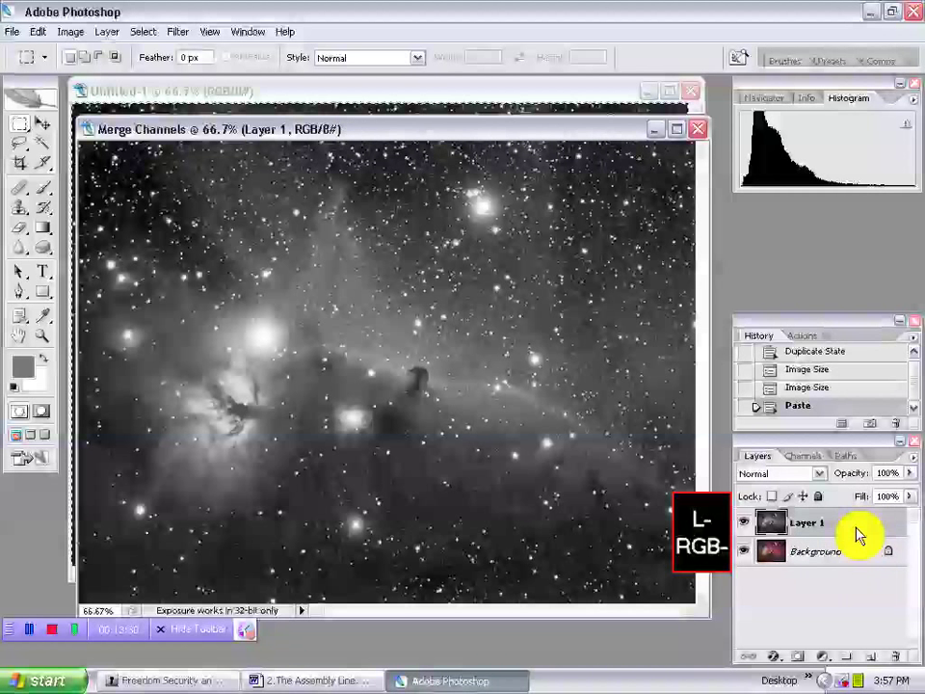
{"action": "left_click", "coordinate": [820, 477]}
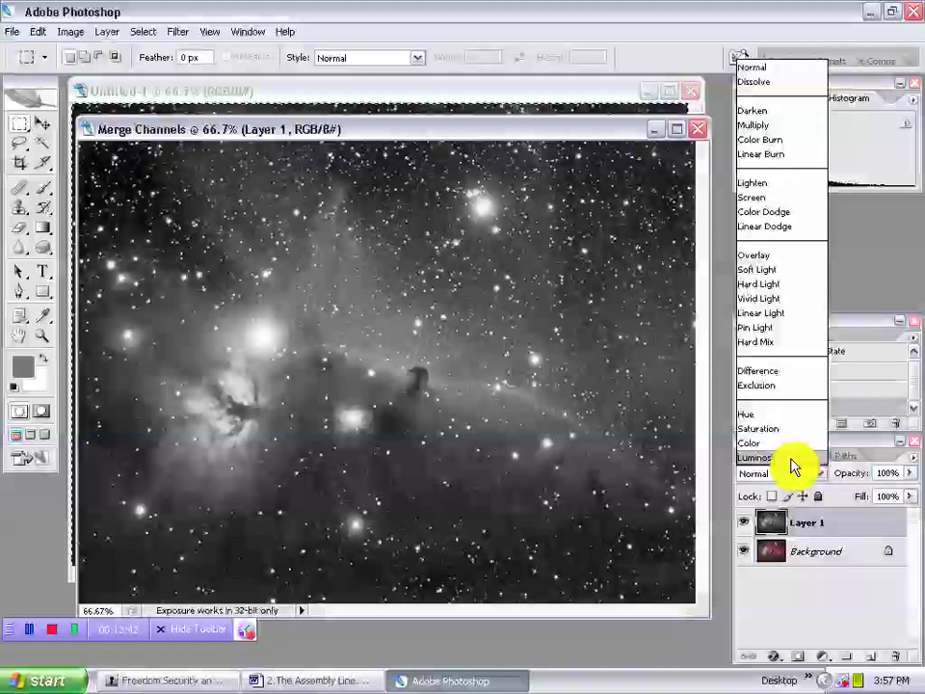
{"action": "left_click", "coordinate": [792, 466]}
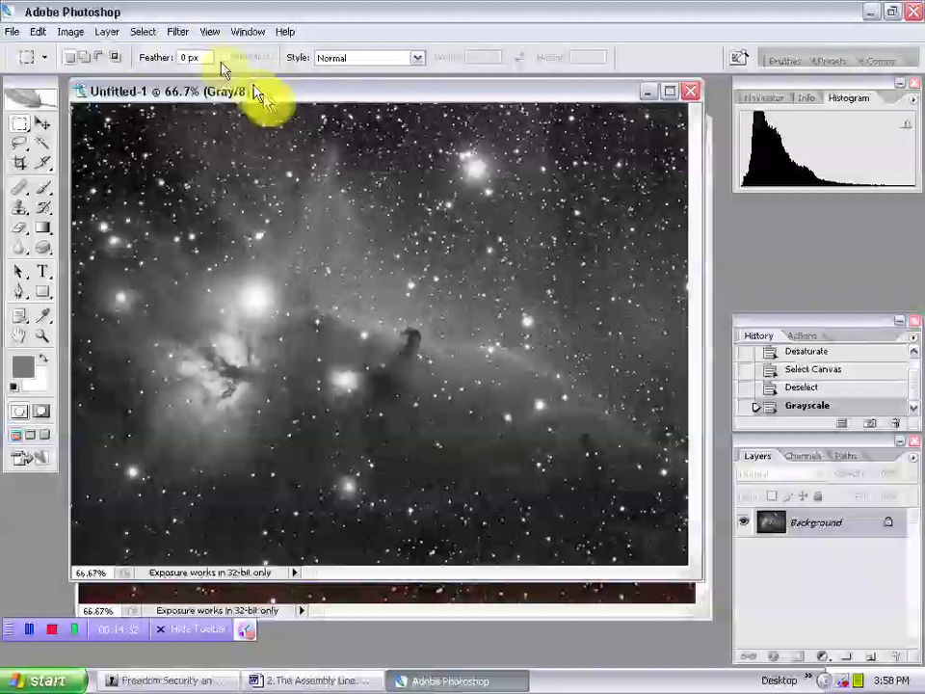
Step: Convert the grayscale Untitled-1 image to RGB Color mode
{"action": "left_click", "coordinate": [71, 34]}
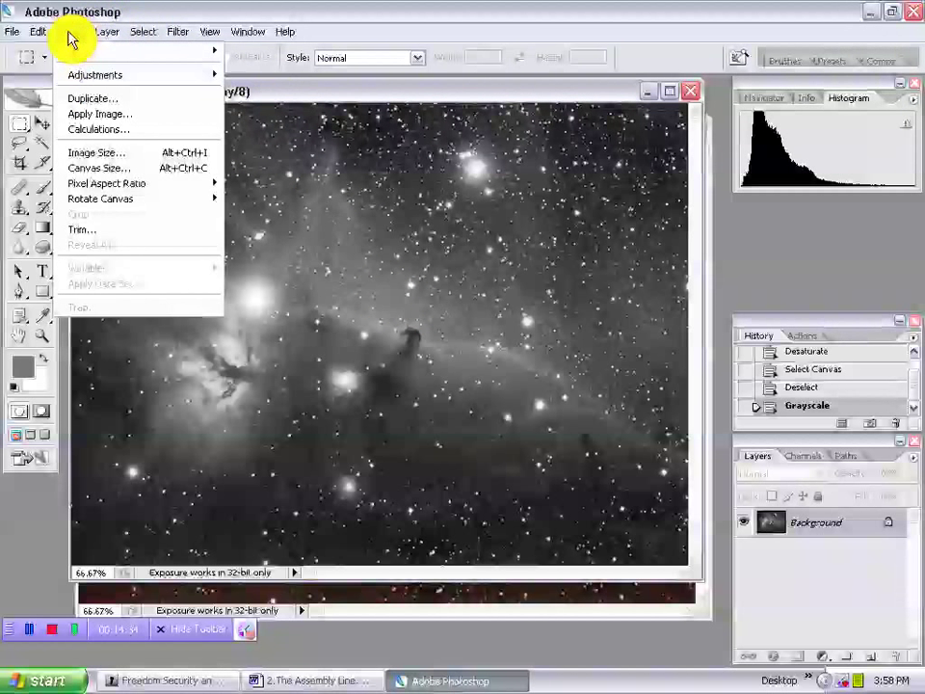
{"action": "mouse_move", "coordinate": [90, 58]}
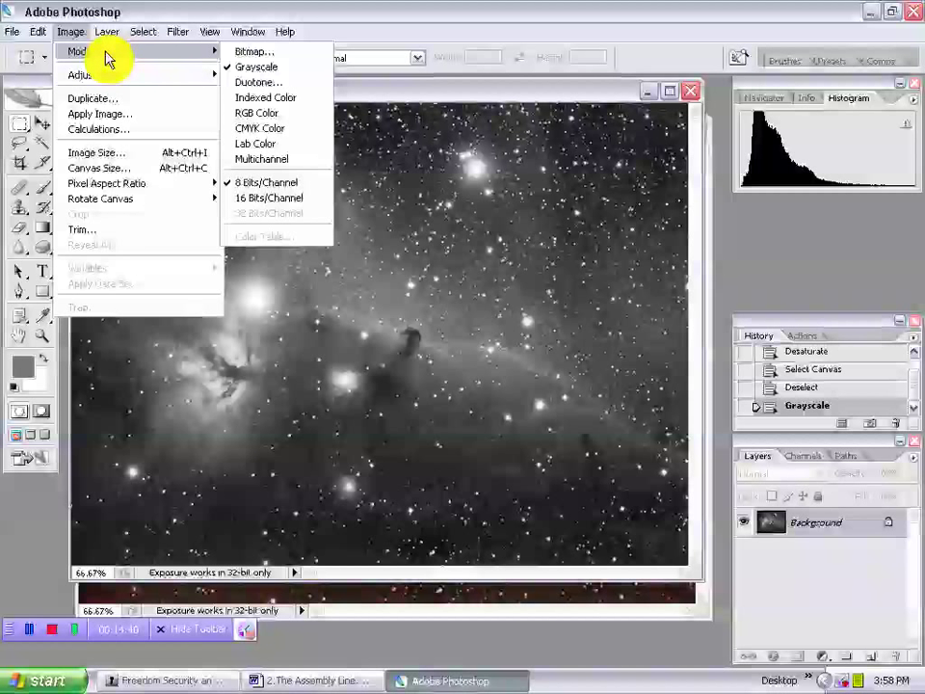
{"action": "left_click", "coordinate": [301, 117]}
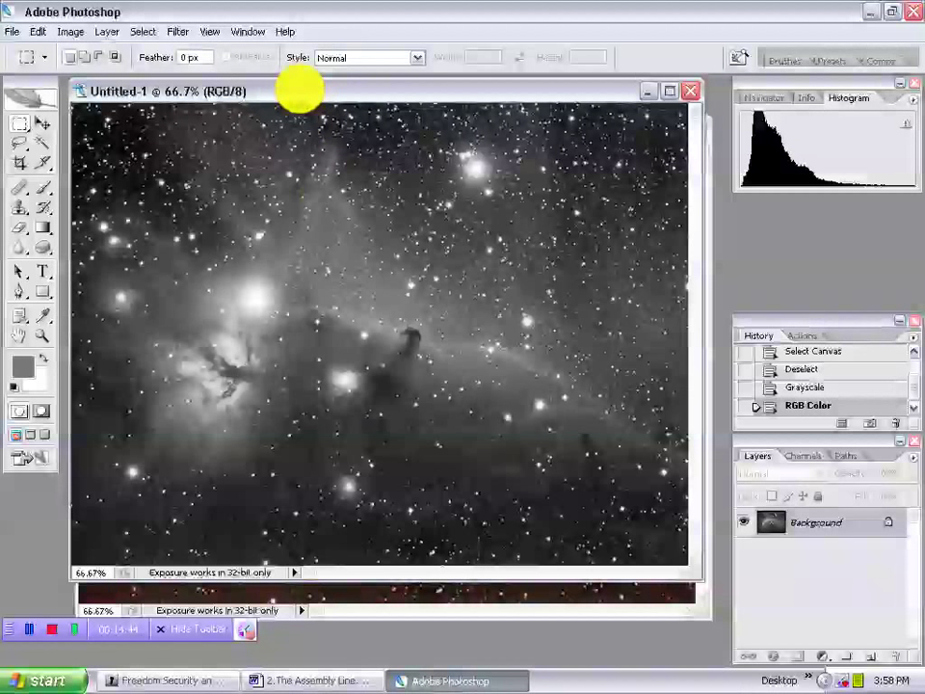
Step: Copy the entire colour Merge Channels image and paste it as a new layer over the Untitled-1 luminance image
{"action": "left_click", "coordinate": [348, 615]}
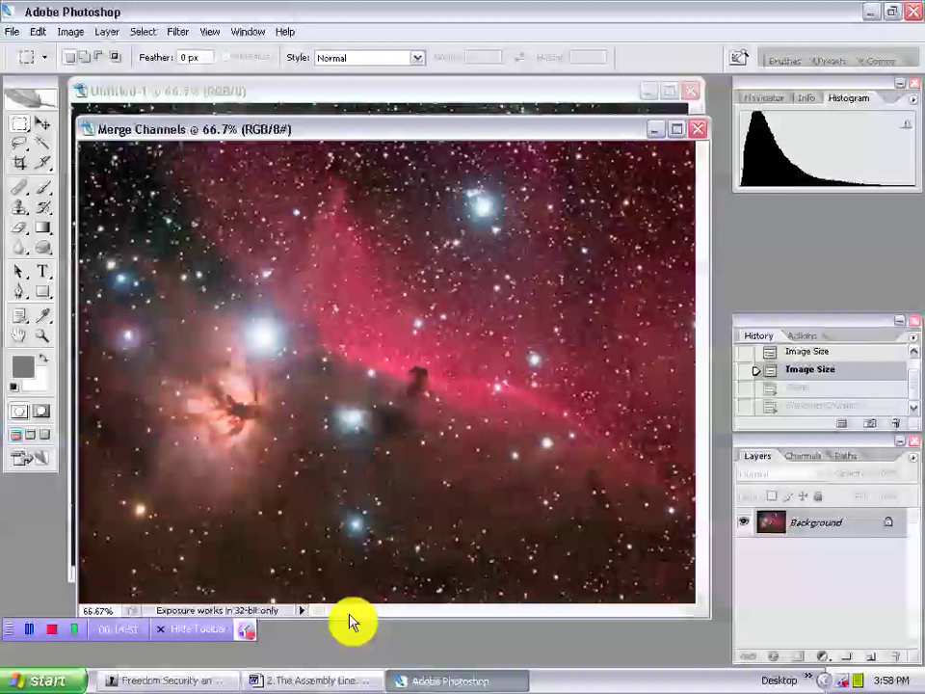
{"action": "left_click", "coordinate": [157, 40]}
{"action": "left_click", "coordinate": [157, 54]}
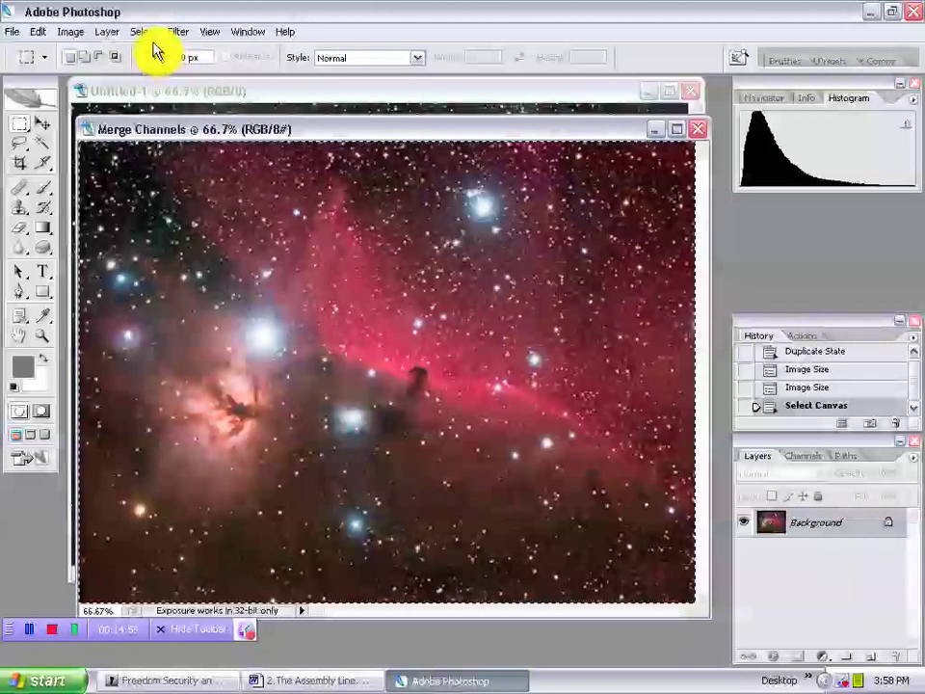
{"action": "left_click", "coordinate": [44, 32]}
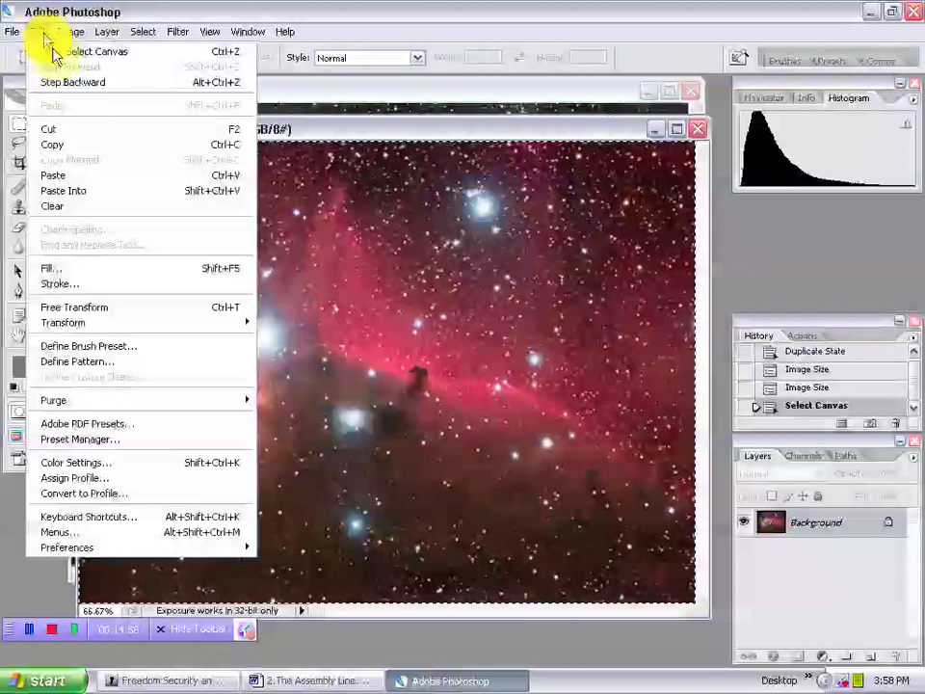
{"action": "left_click", "coordinate": [91, 146]}
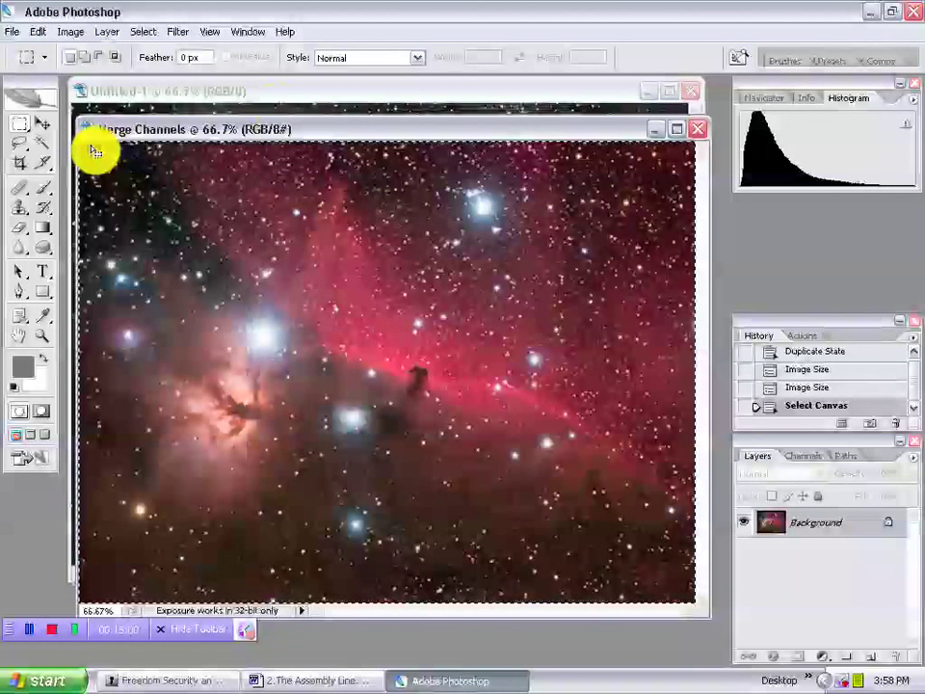
{"action": "left_click", "coordinate": [269, 92]}
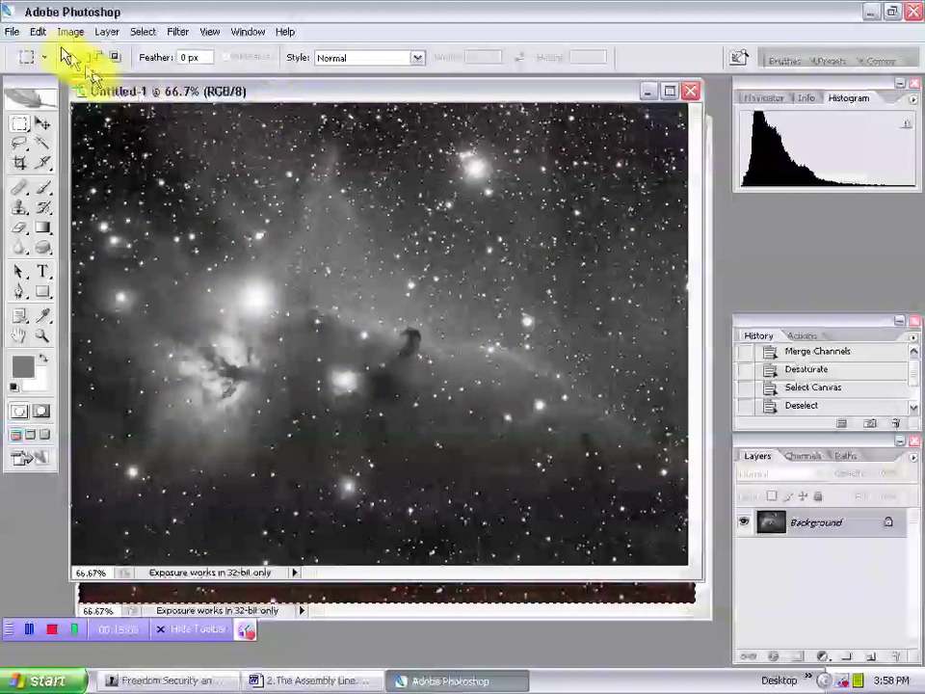
{"action": "left_click", "coordinate": [37, 31]}
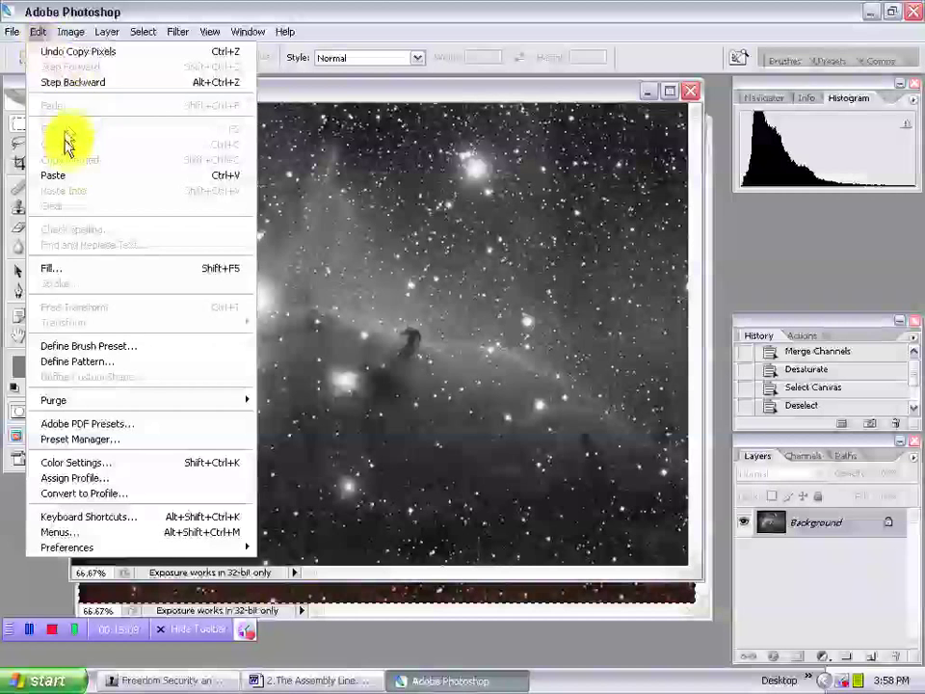
{"action": "left_click", "coordinate": [78, 176]}
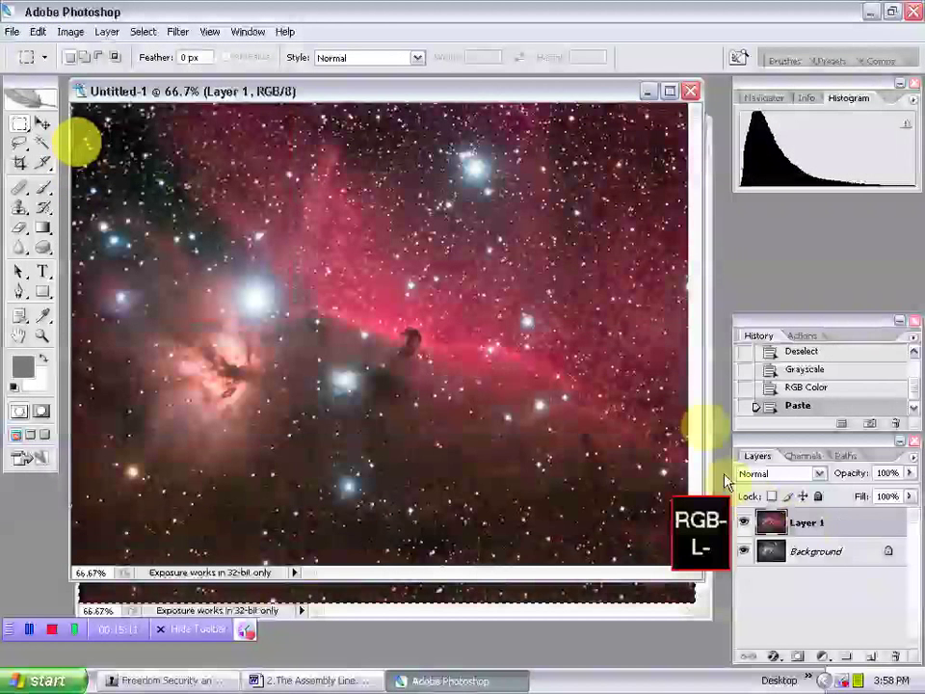
Step: Set the pasted colour Layer 1's blending mode to Color, and toggle the layer's visibility to compare the image with and without it
{"action": "left_click", "coordinate": [812, 473]}
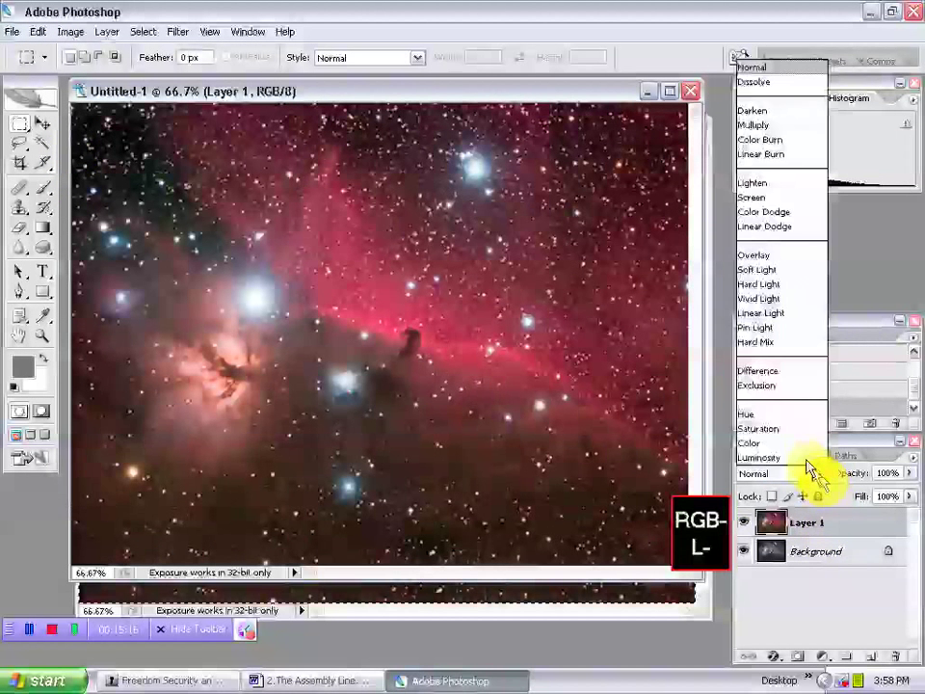
{"action": "left_click", "coordinate": [791, 443]}
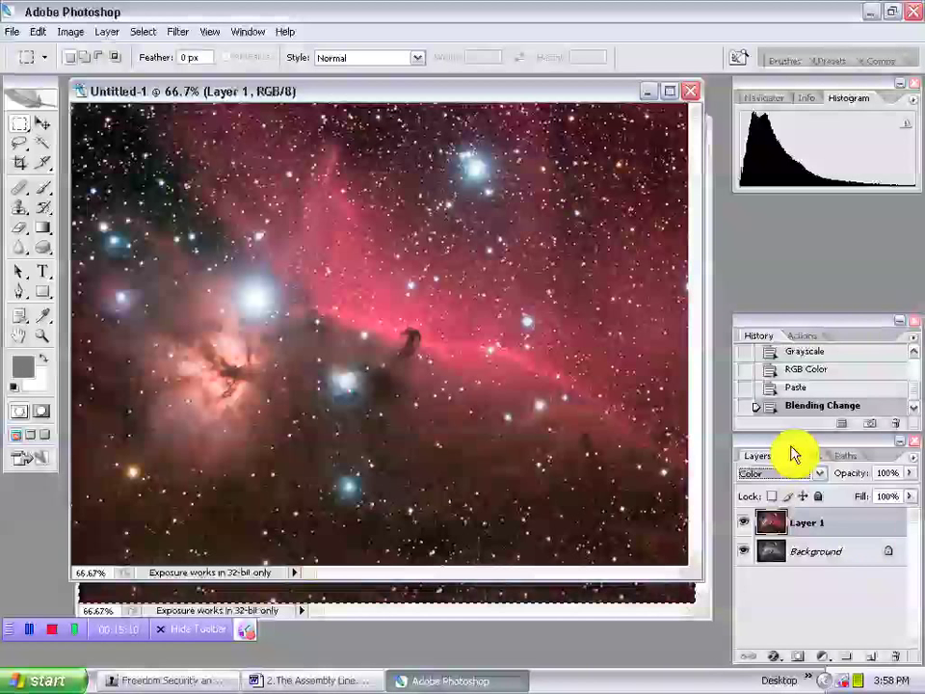
{"action": "left_click", "coordinate": [852, 552]}
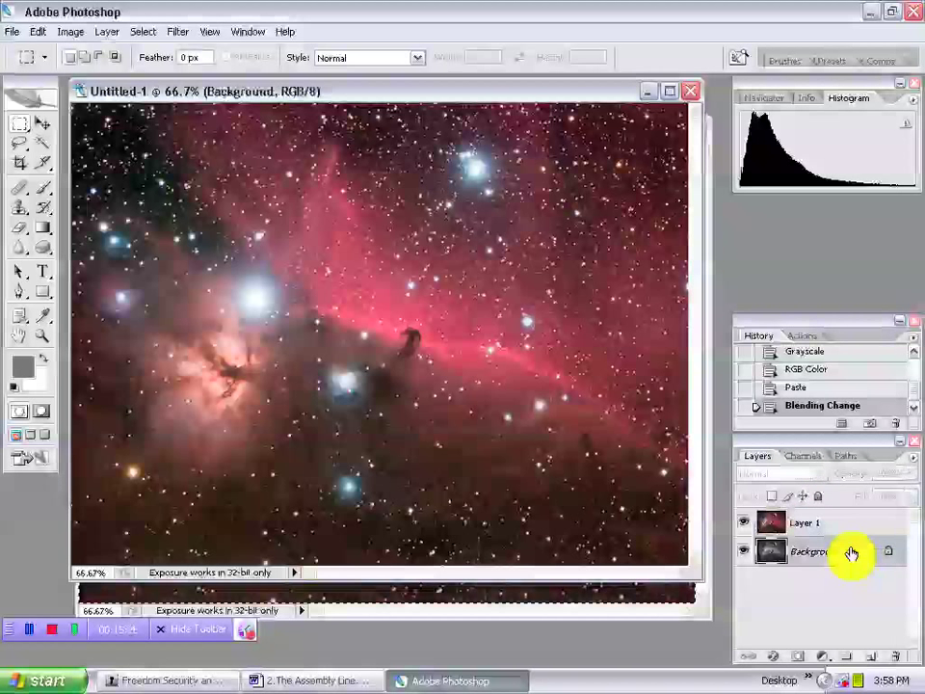
{"action": "left_click", "coordinate": [815, 525]}
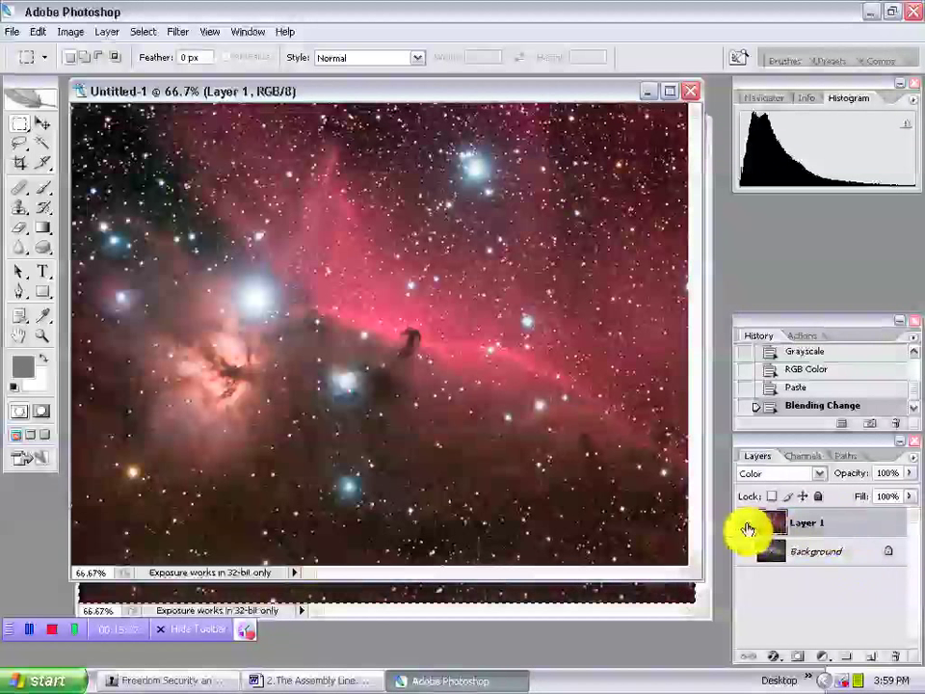
{"action": "left_click", "coordinate": [749, 525]}
{"action": "left_click", "coordinate": [749, 526]}
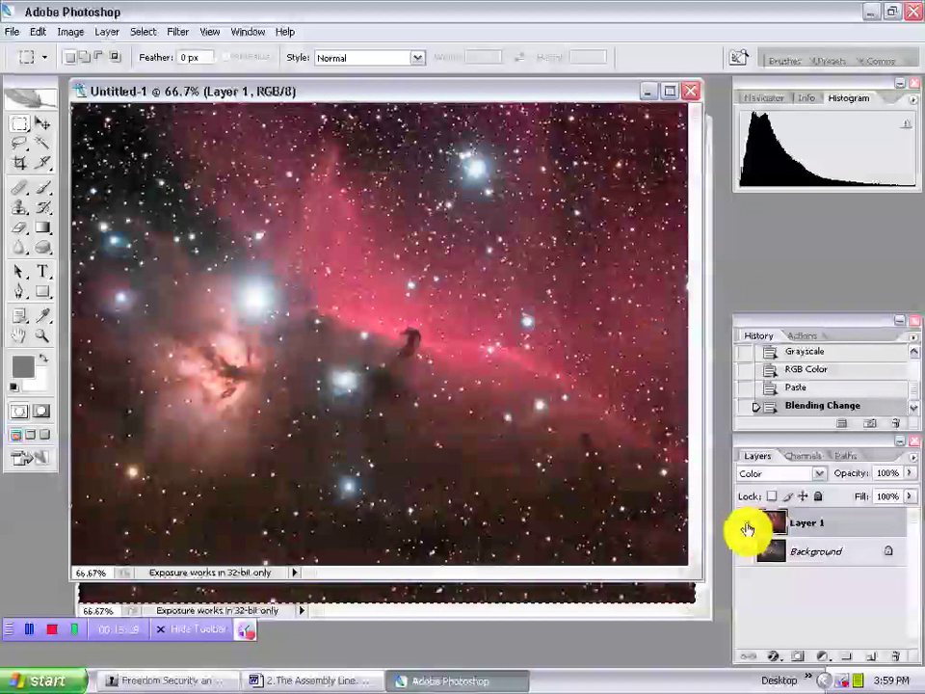